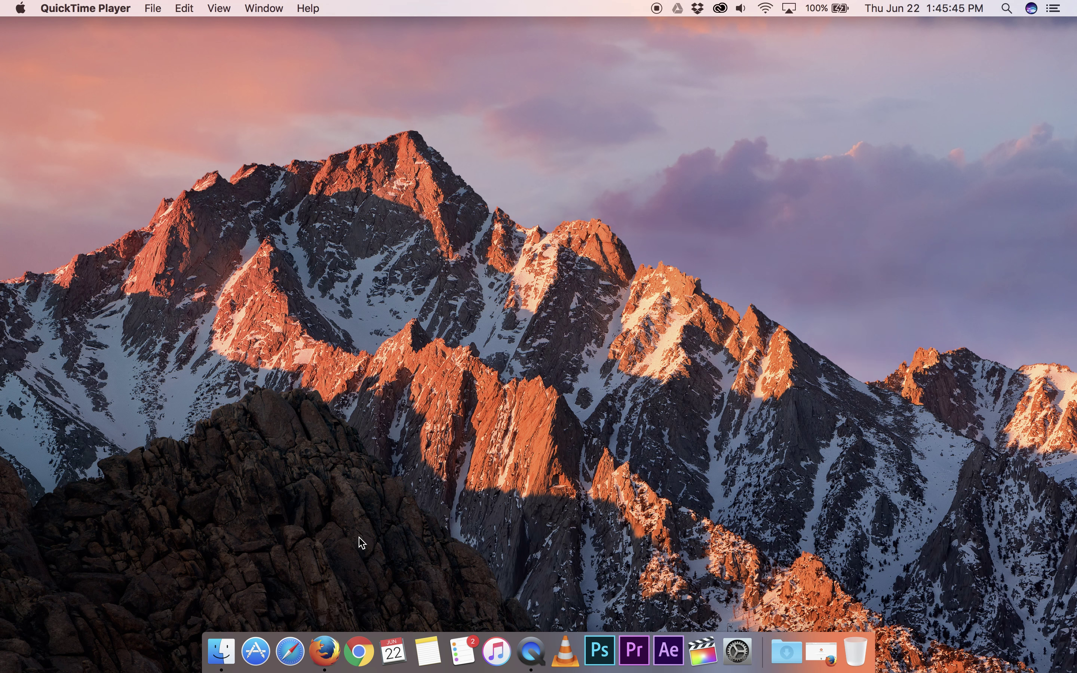
Step: Restore Firefox and go to justgetflux.com
click(325, 660)
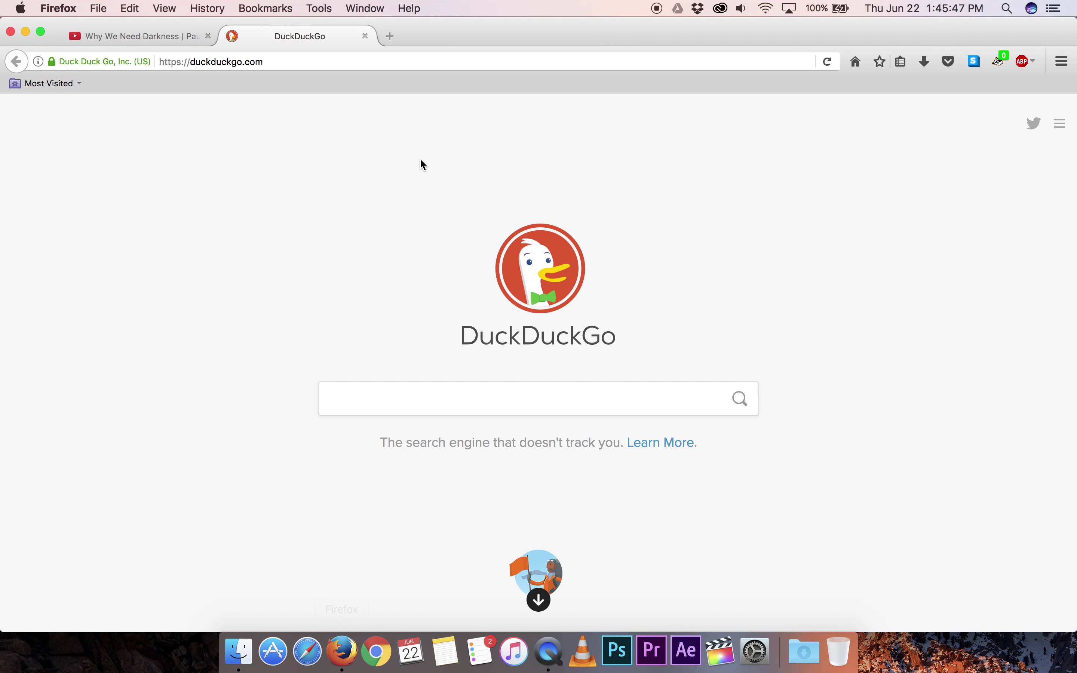
click(485, 59)
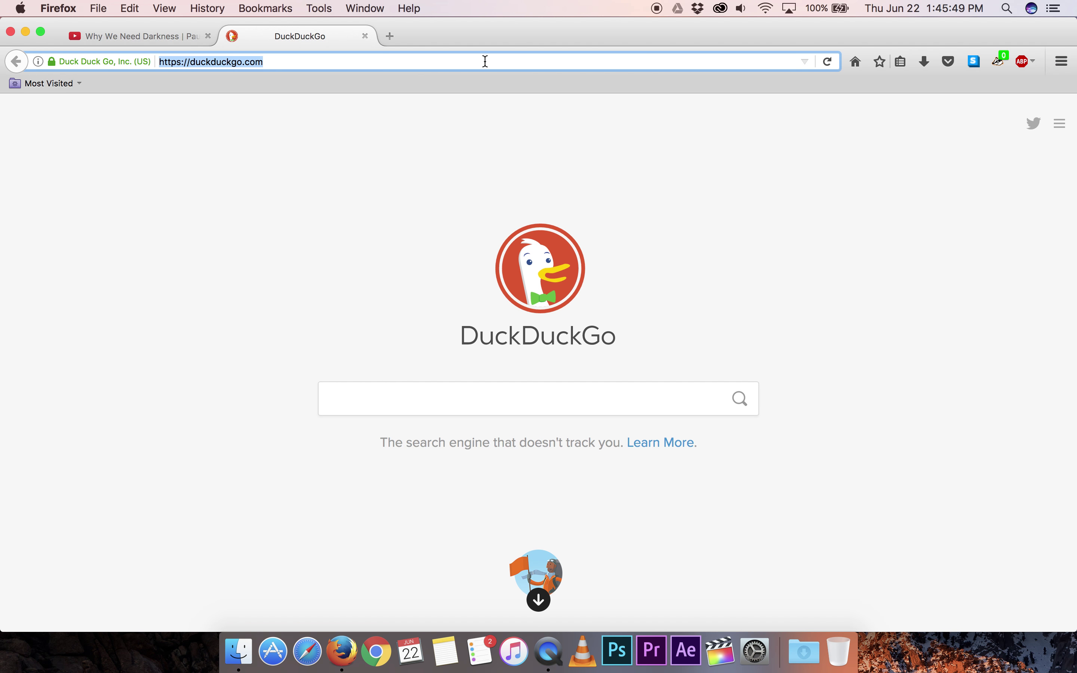
text(just)
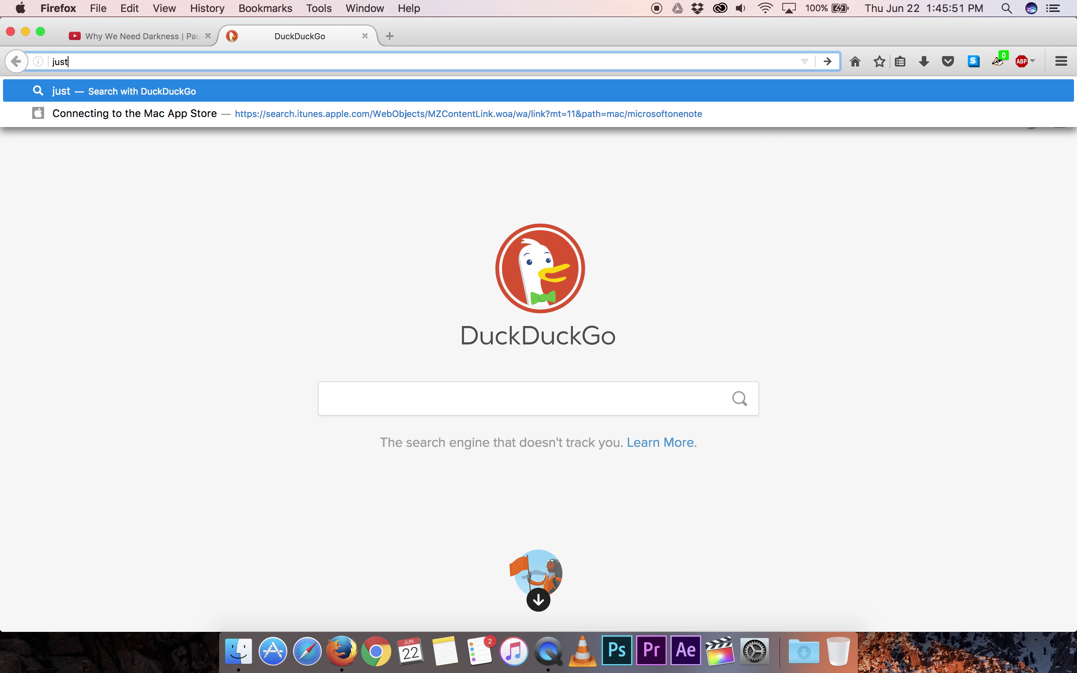
text(getfli)
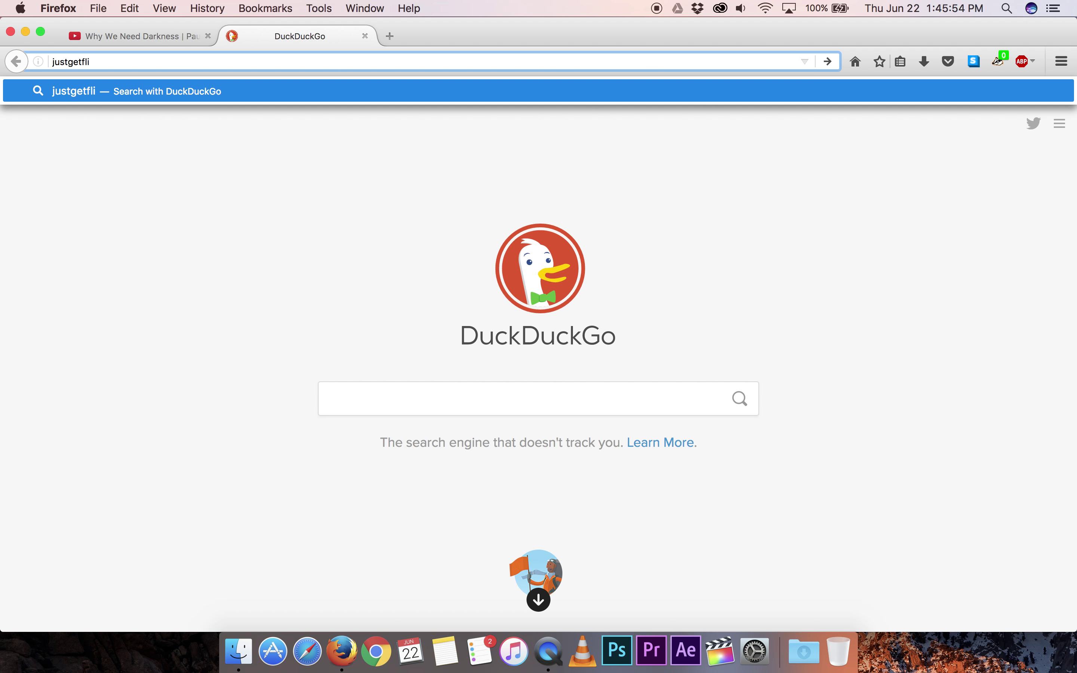
key(BackSpace)
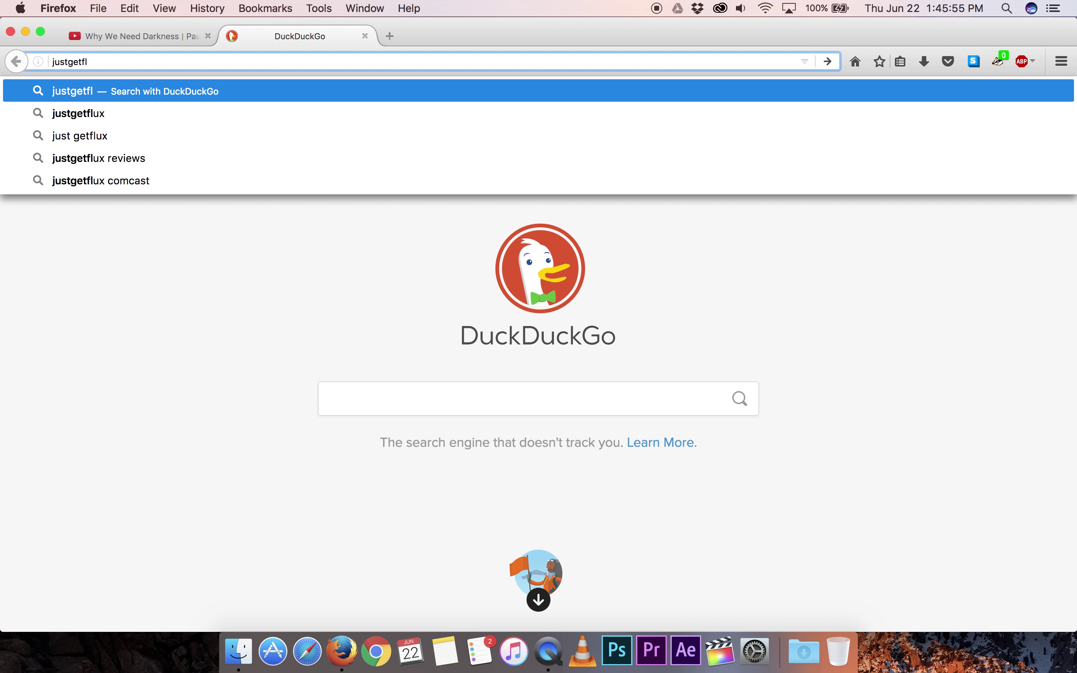
text(ux)
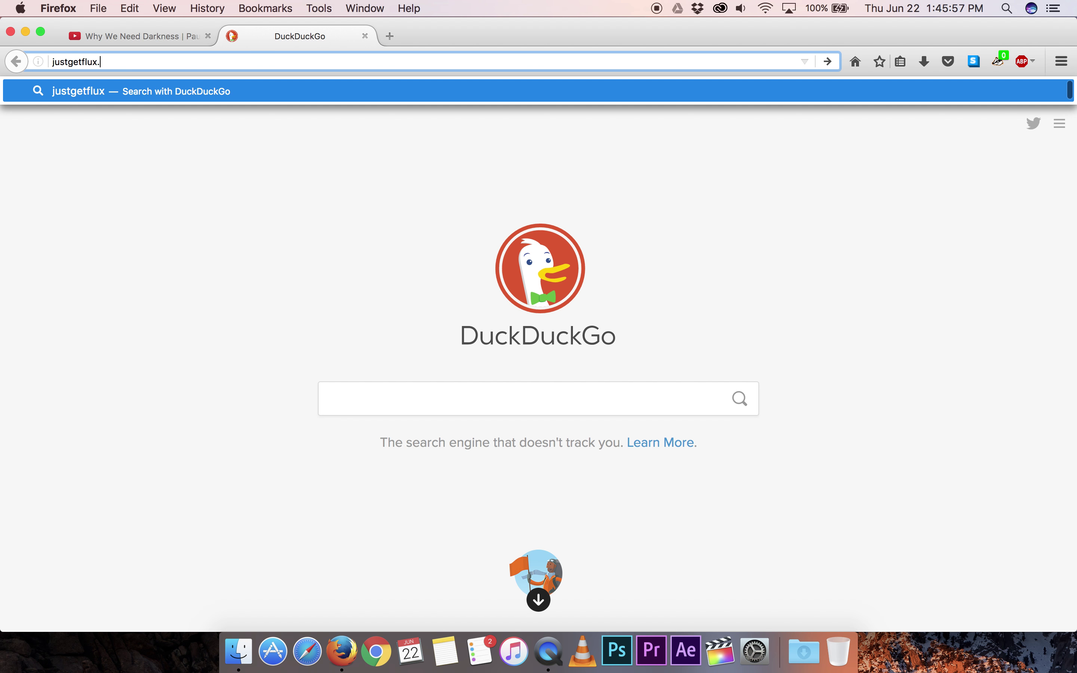
text(.com)
key(Return)
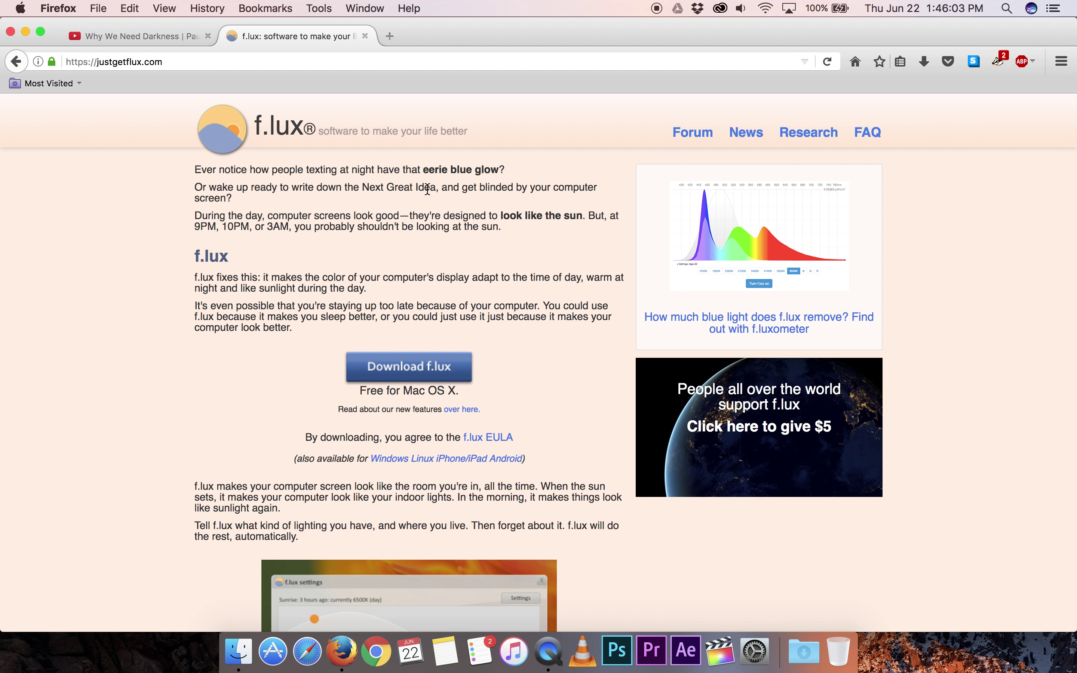
Step: Download f.lux for Mac, saving Flux.zip to disk, and check the finished download
click(410, 368)
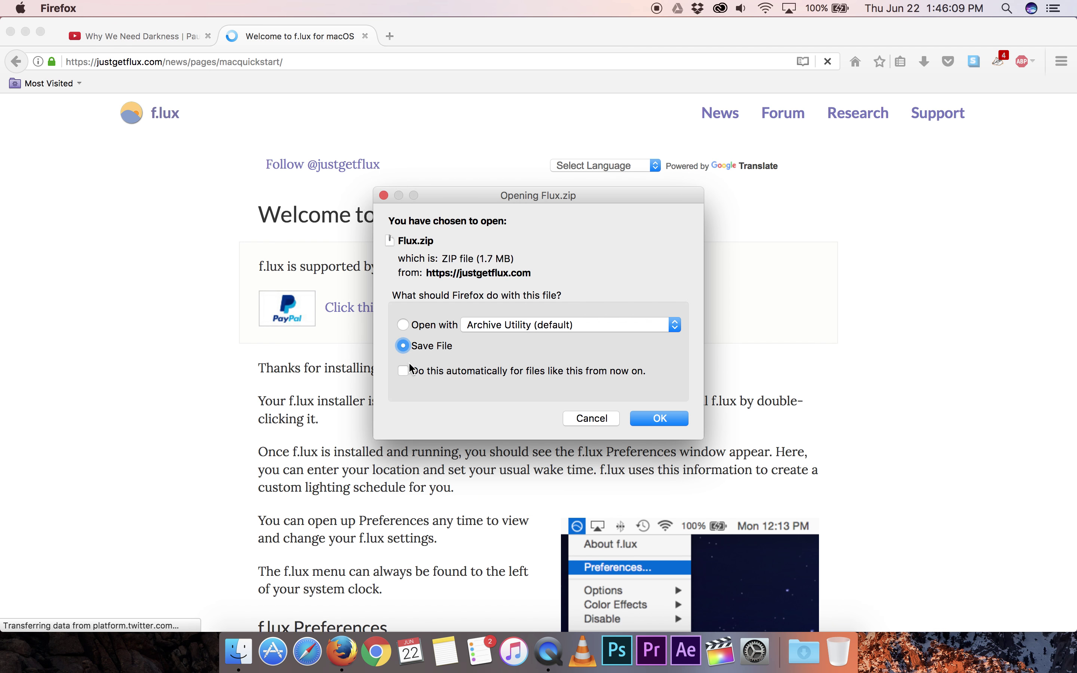
click(662, 418)
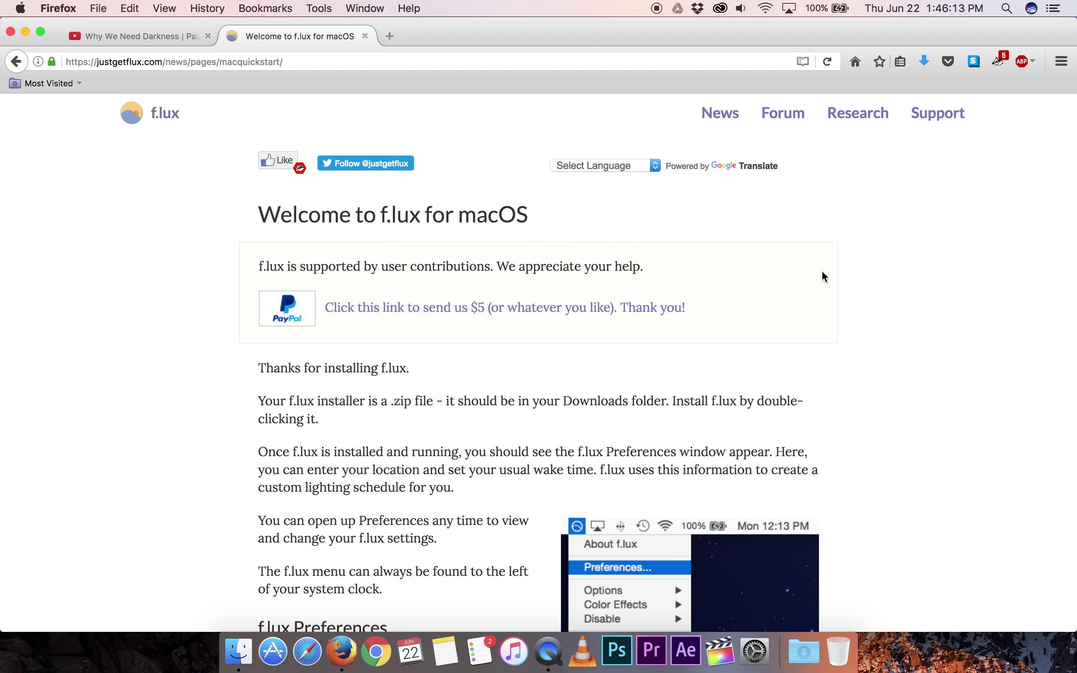
click(926, 62)
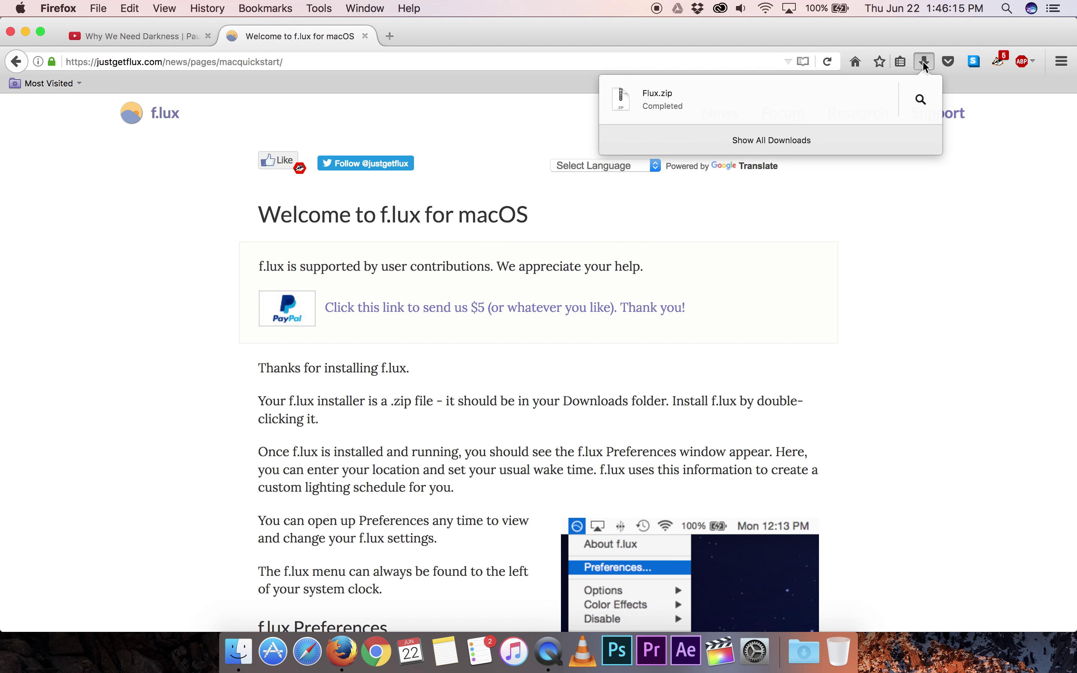
Step: Unpack Flux.zip, launch f.lux past the security prompt, and move it into Applications
click(743, 103)
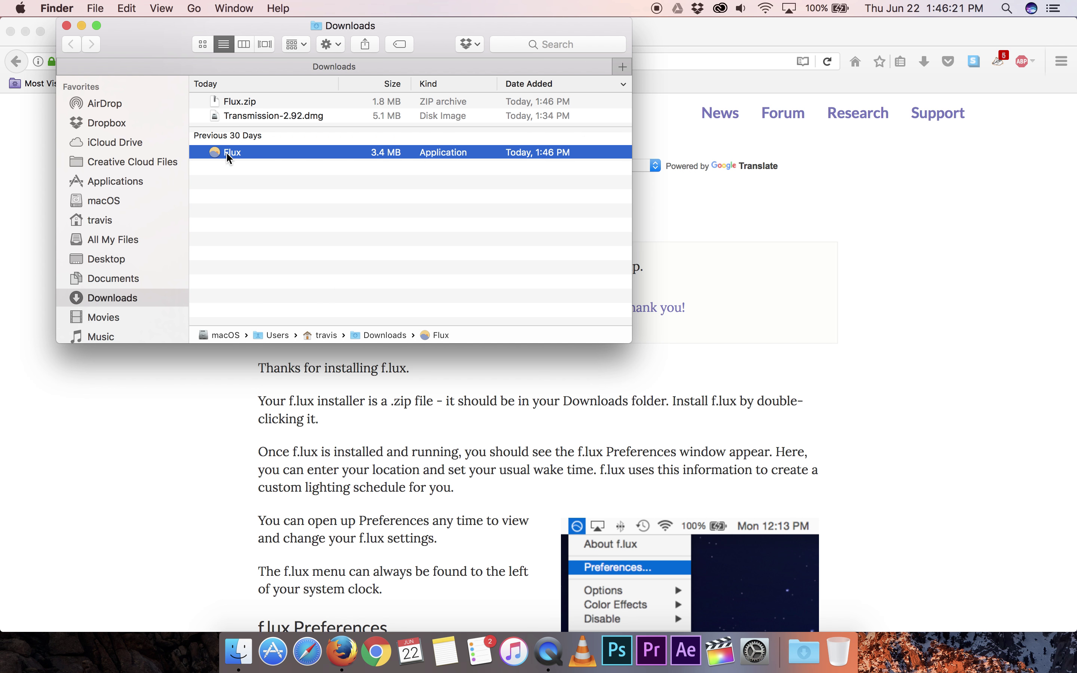
double_click(227, 152)
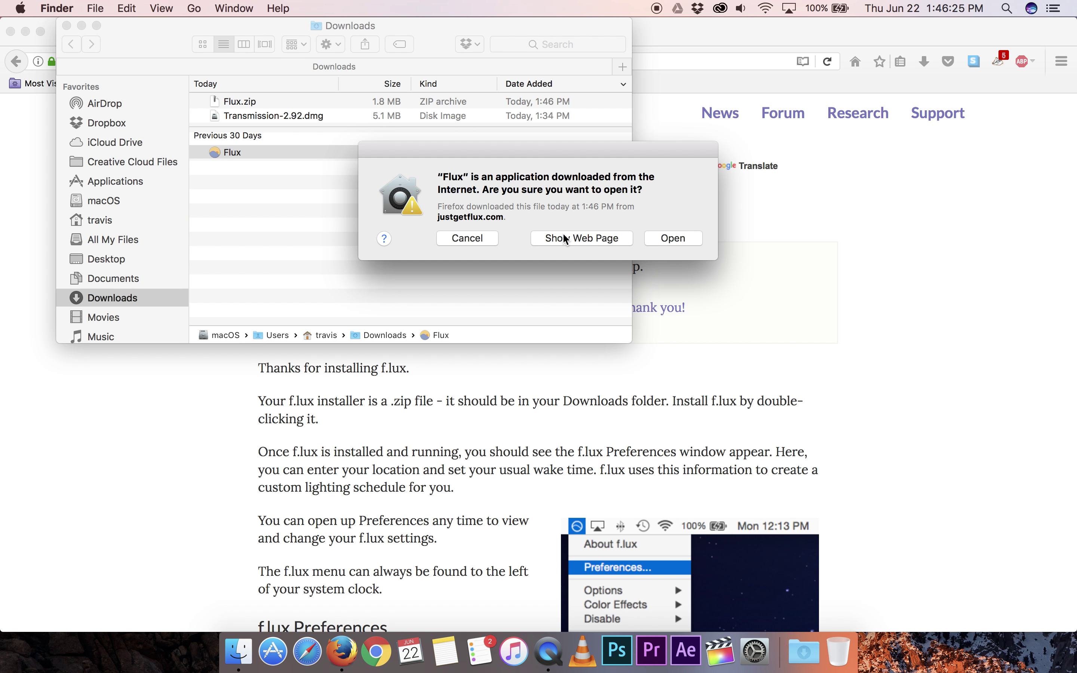
click(674, 240)
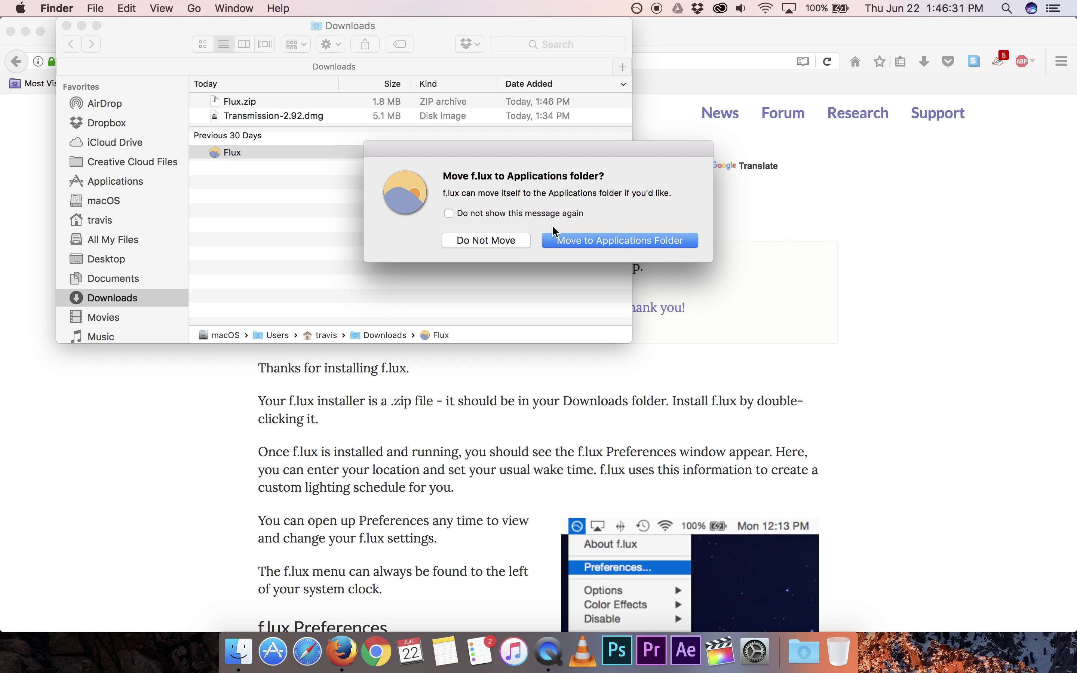
click(548, 212)
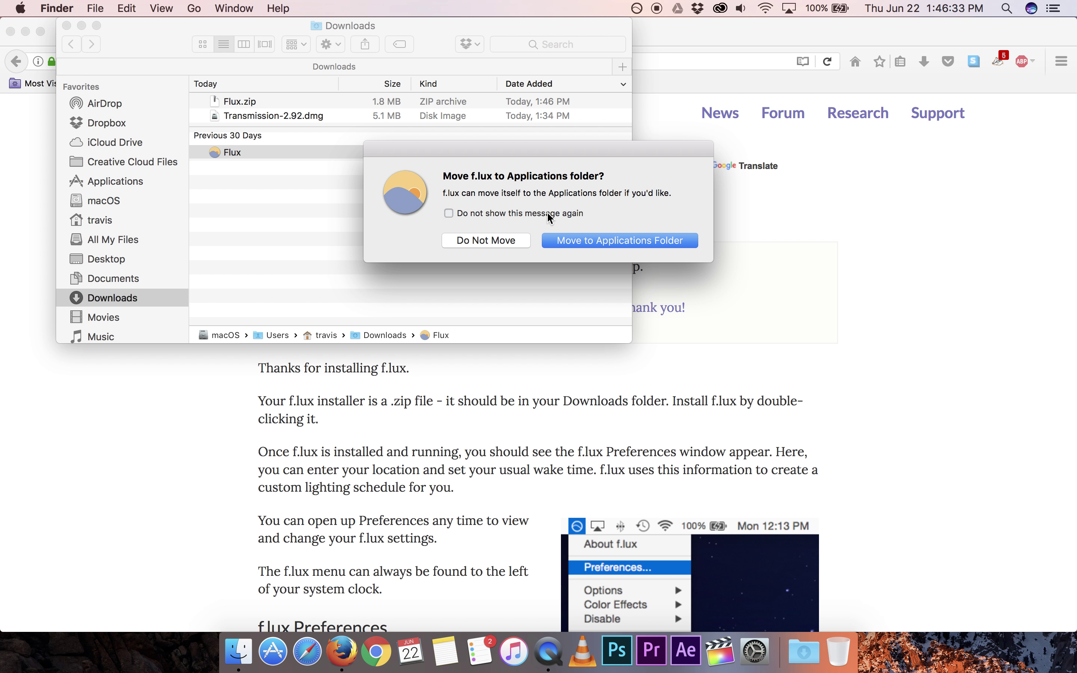
click(641, 240)
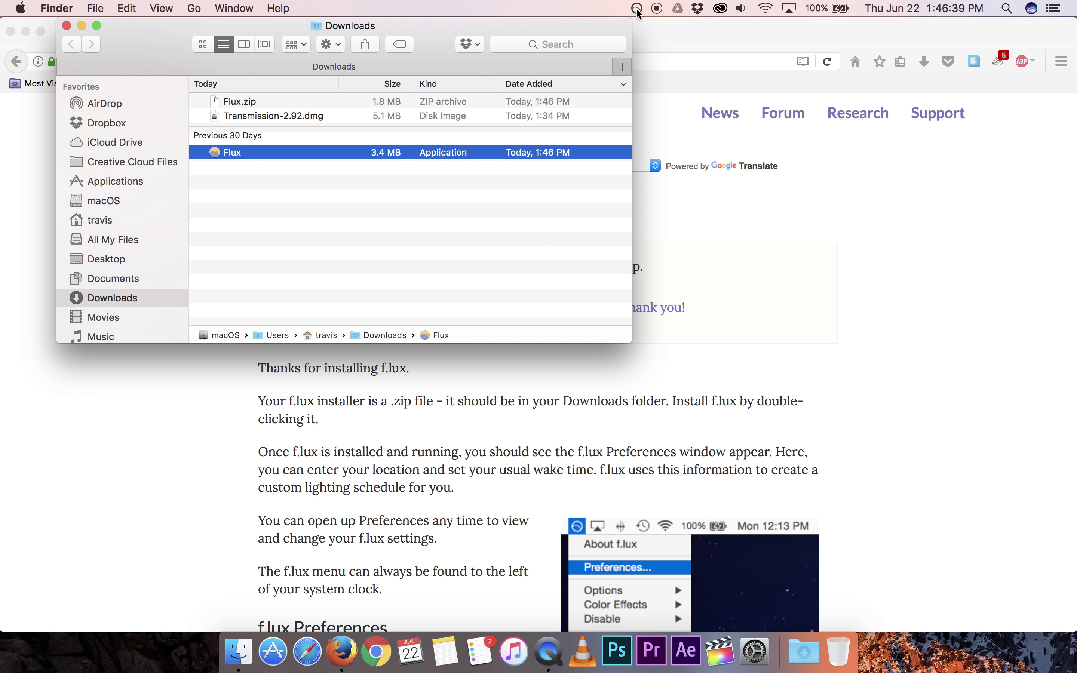
mouse_move(639, 14)
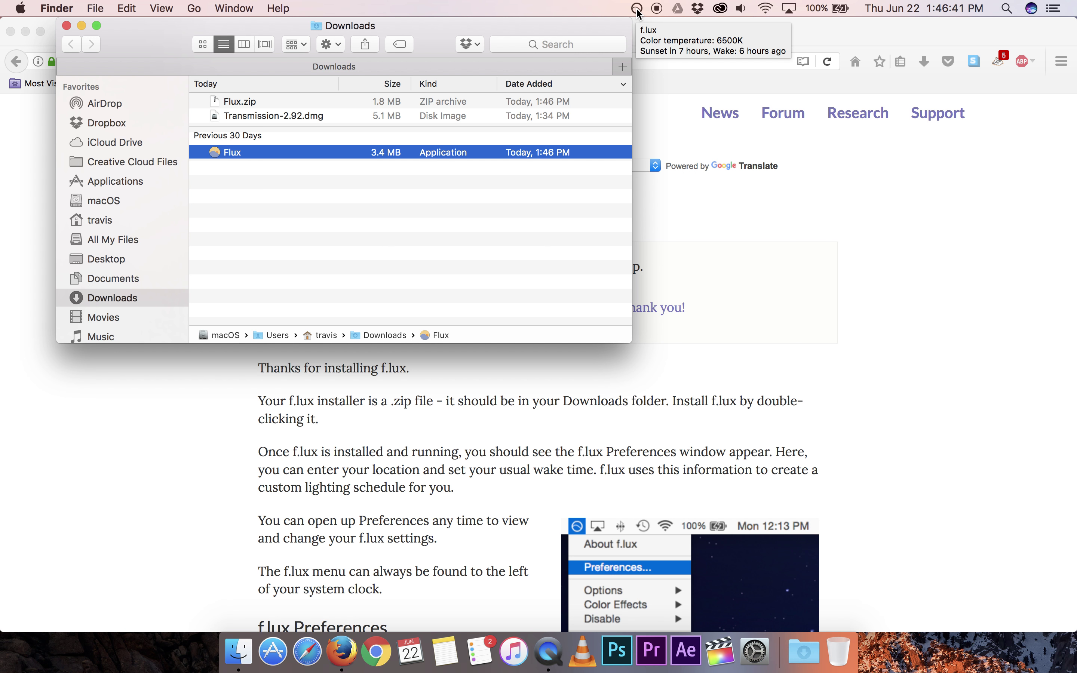
Step: Close the Downloads window, minimize Firefox, and open f.lux Preferences from the menu bar
click(68, 25)
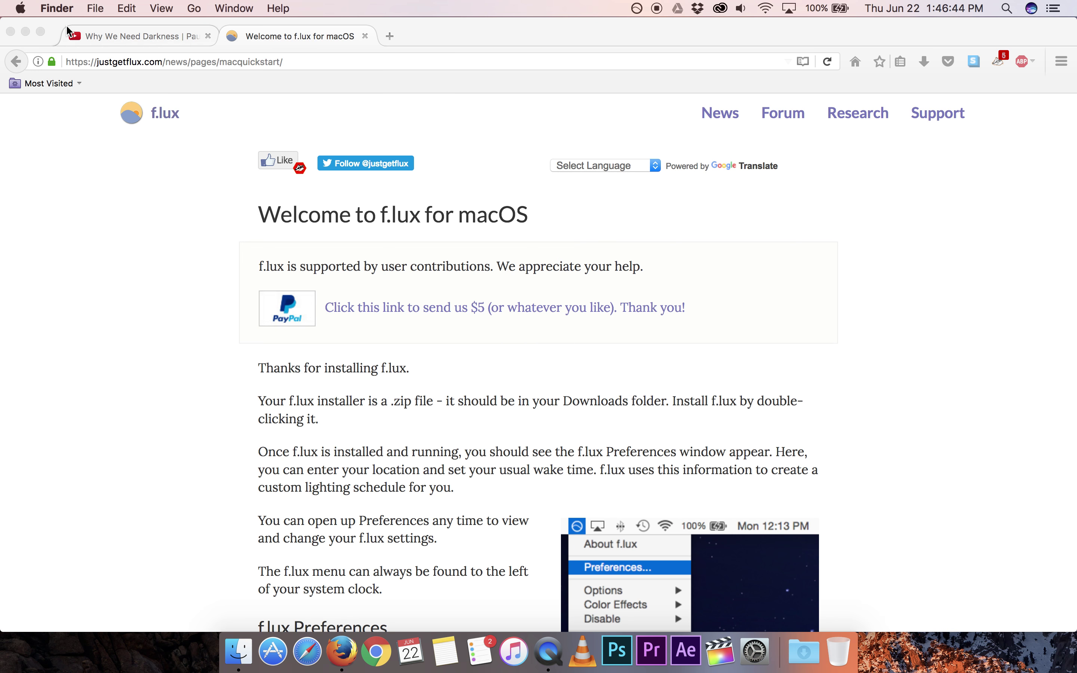
click(26, 31)
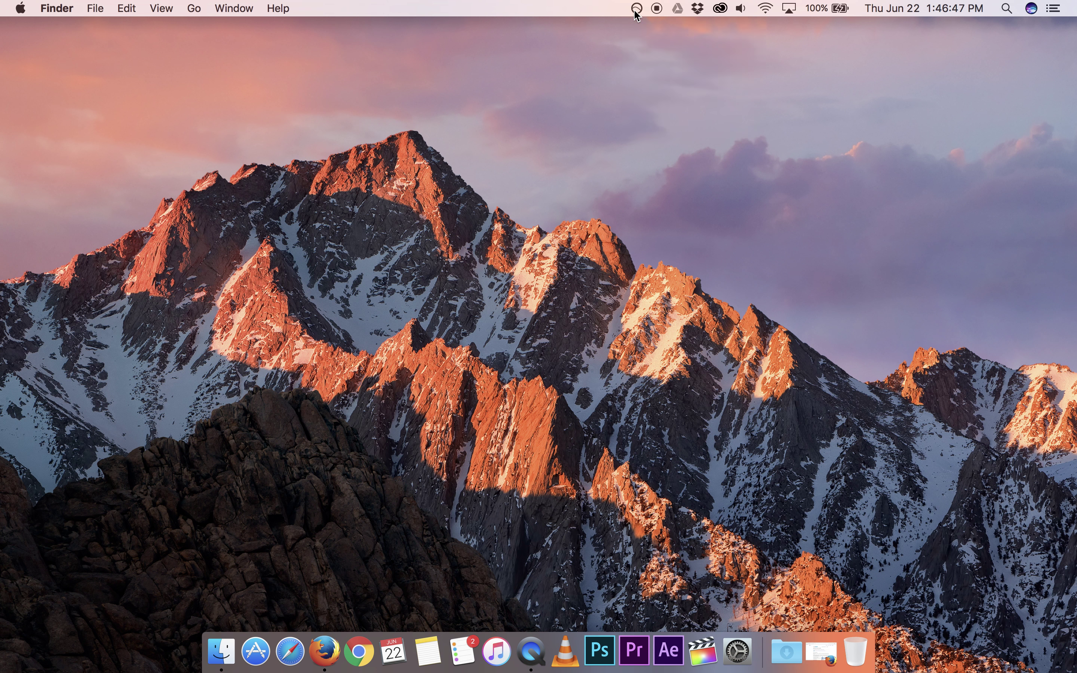
click(637, 9)
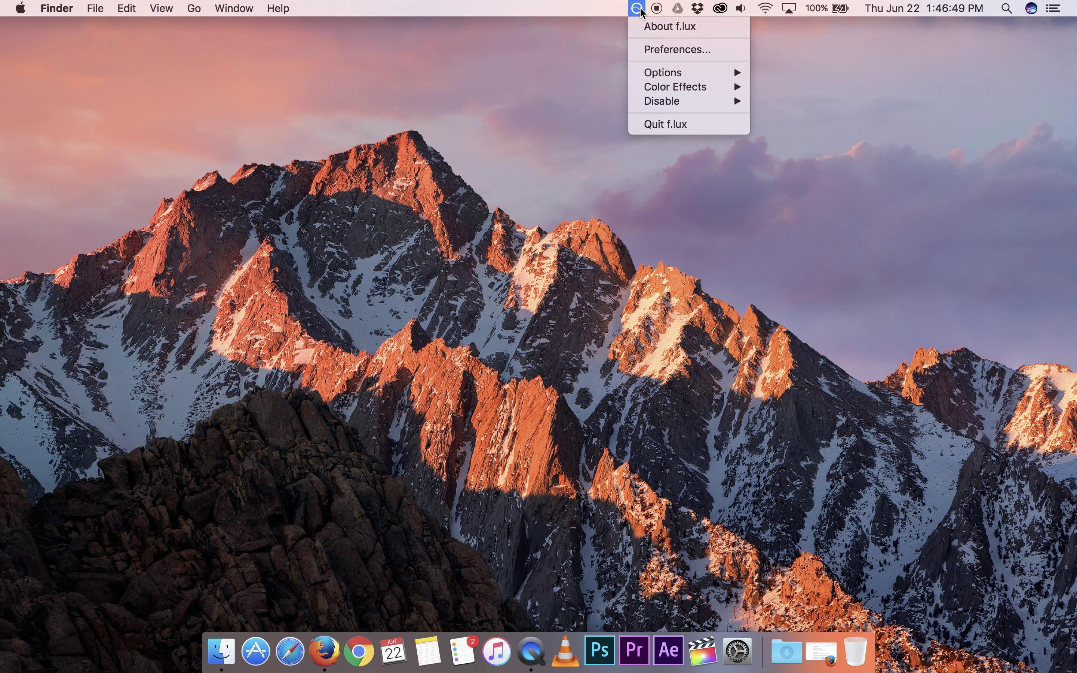
click(644, 50)
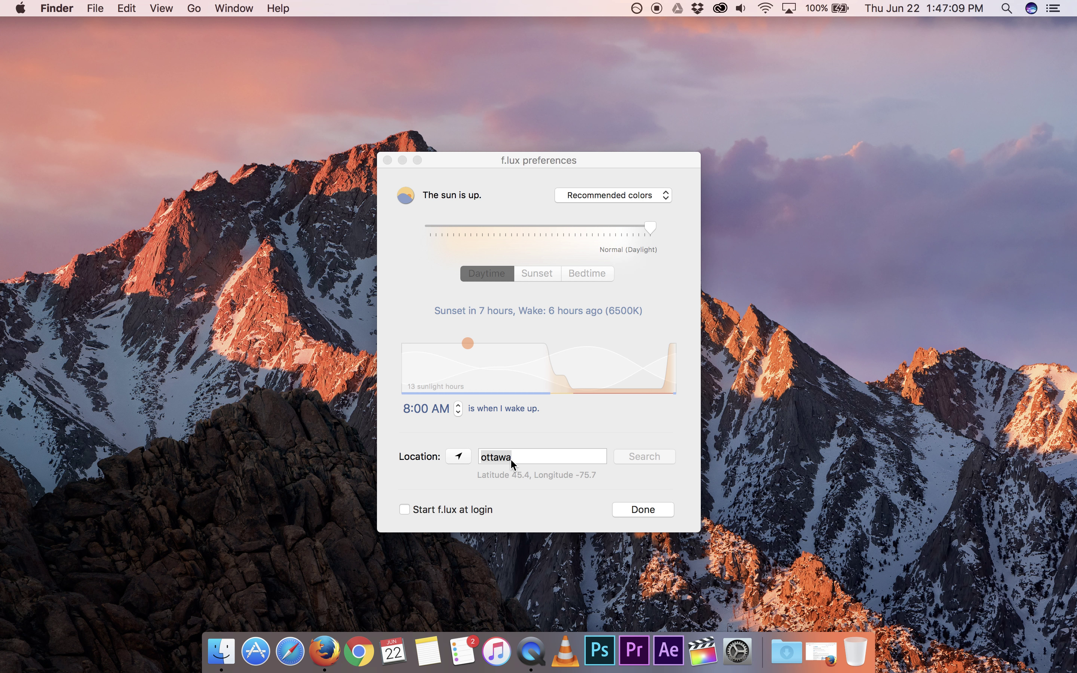
Step: Enable Start f.lux at login and set the location to ottawa, confirming it on the map
click(405, 508)
key(BackSpace)
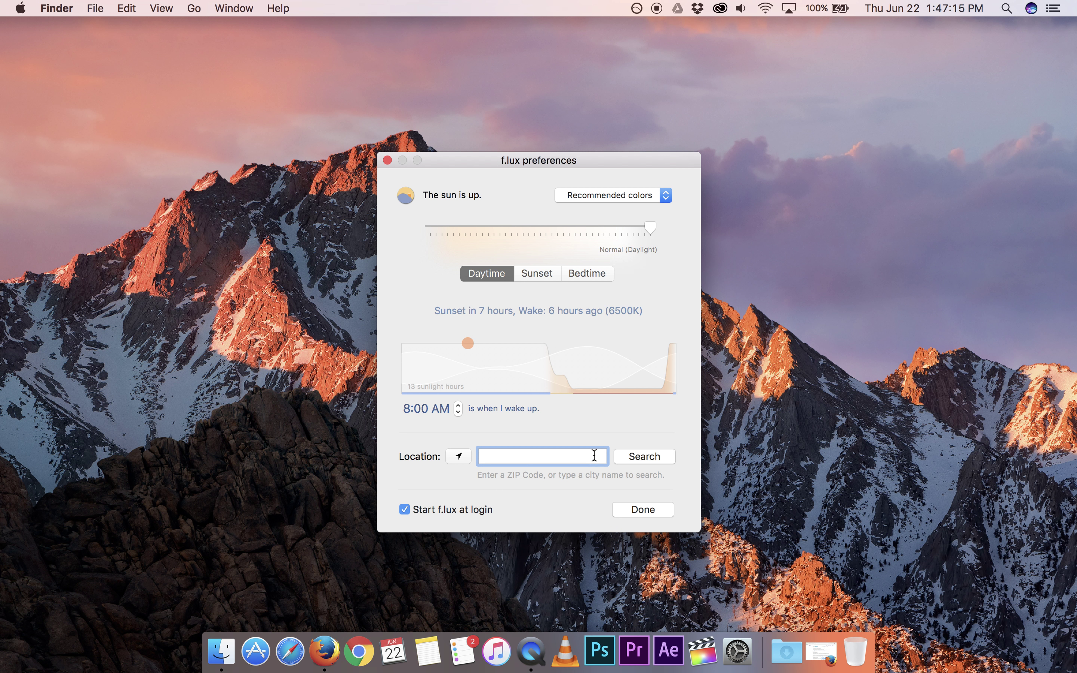
text(ottawa)
click(635, 458)
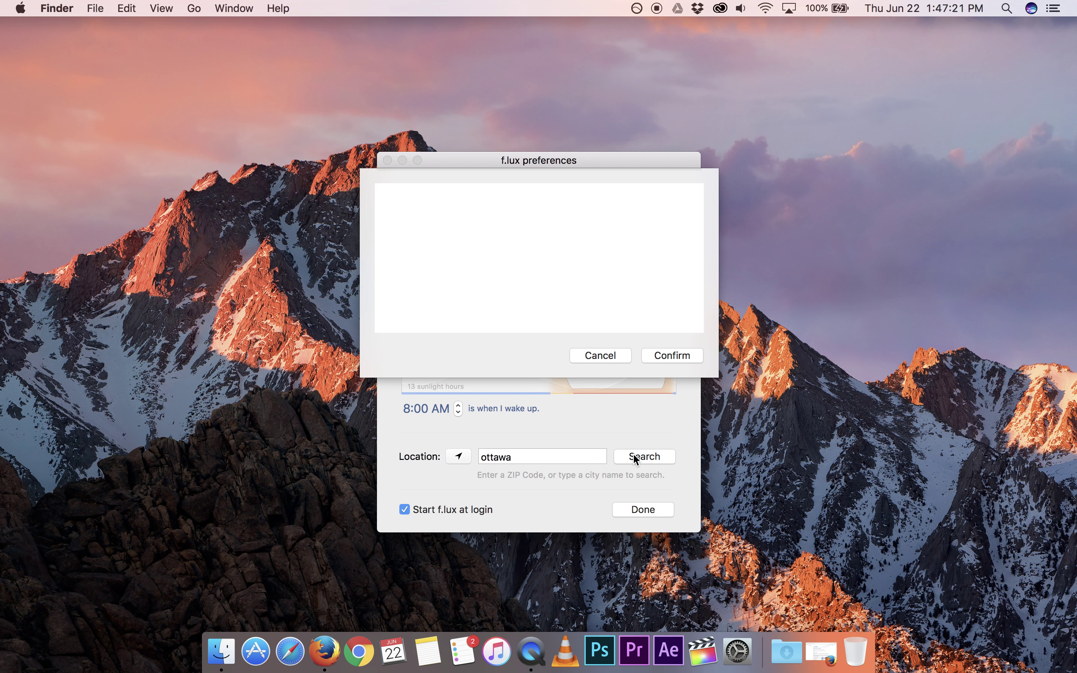
click(673, 357)
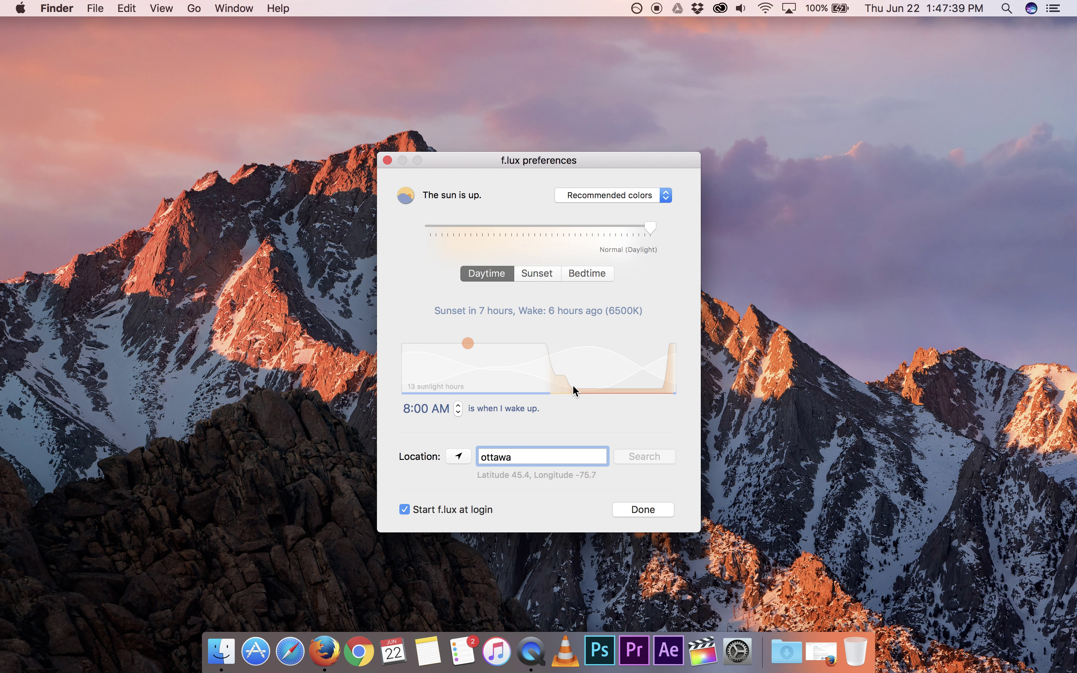
click(541, 278)
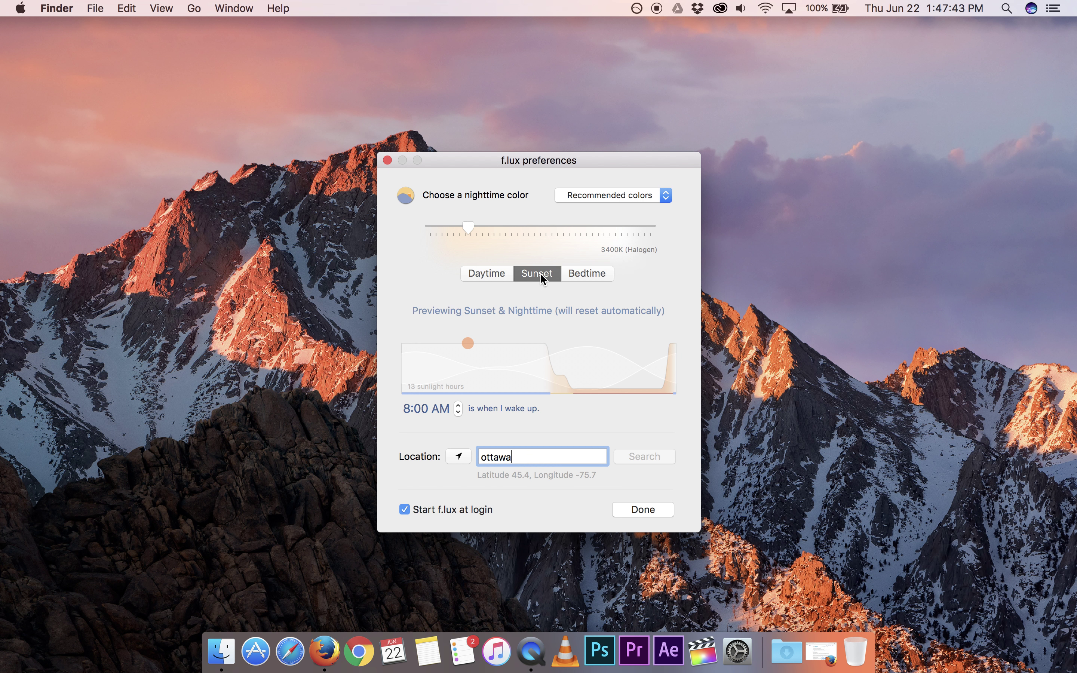
click(587, 272)
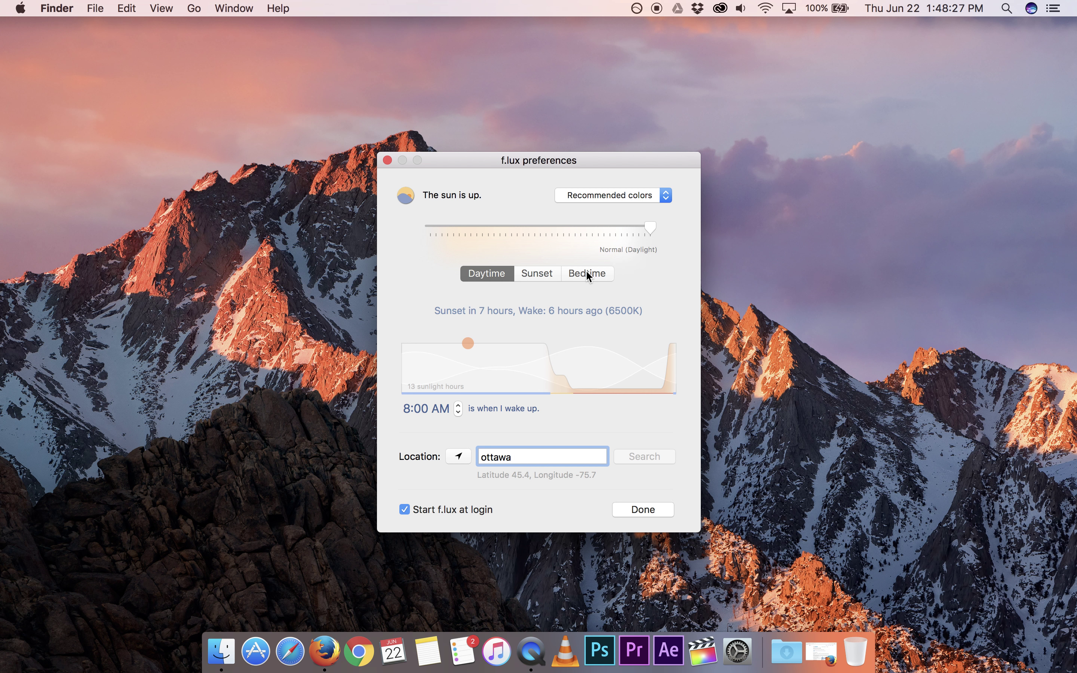
Step: Close preferences with Done and view the f.lux Options submenu
click(642, 511)
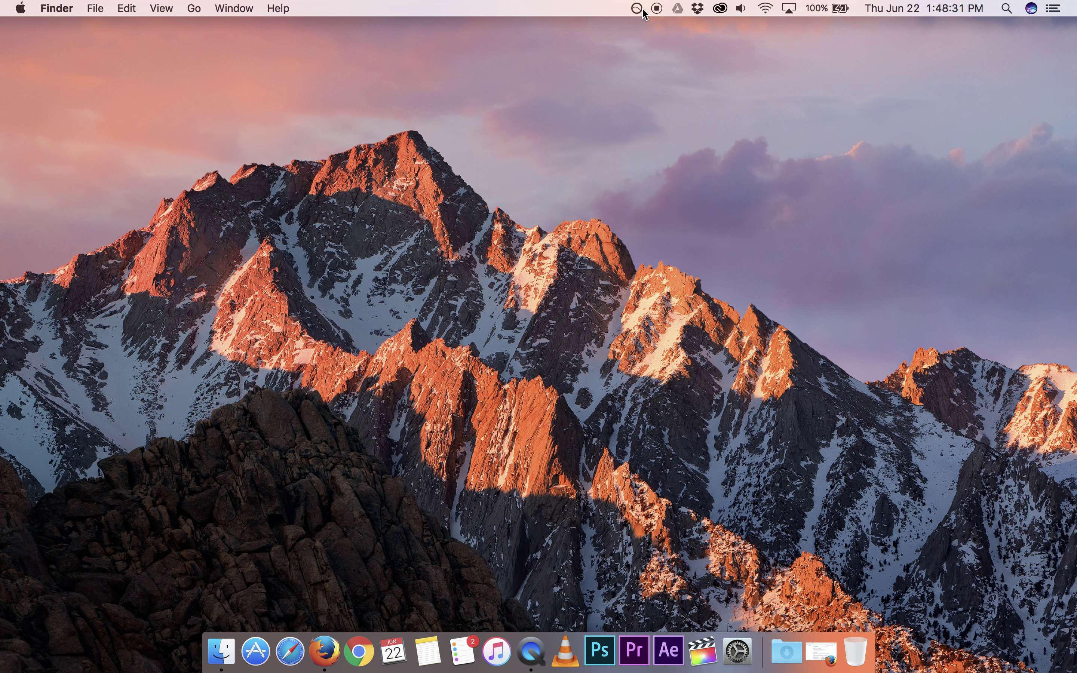
click(643, 9)
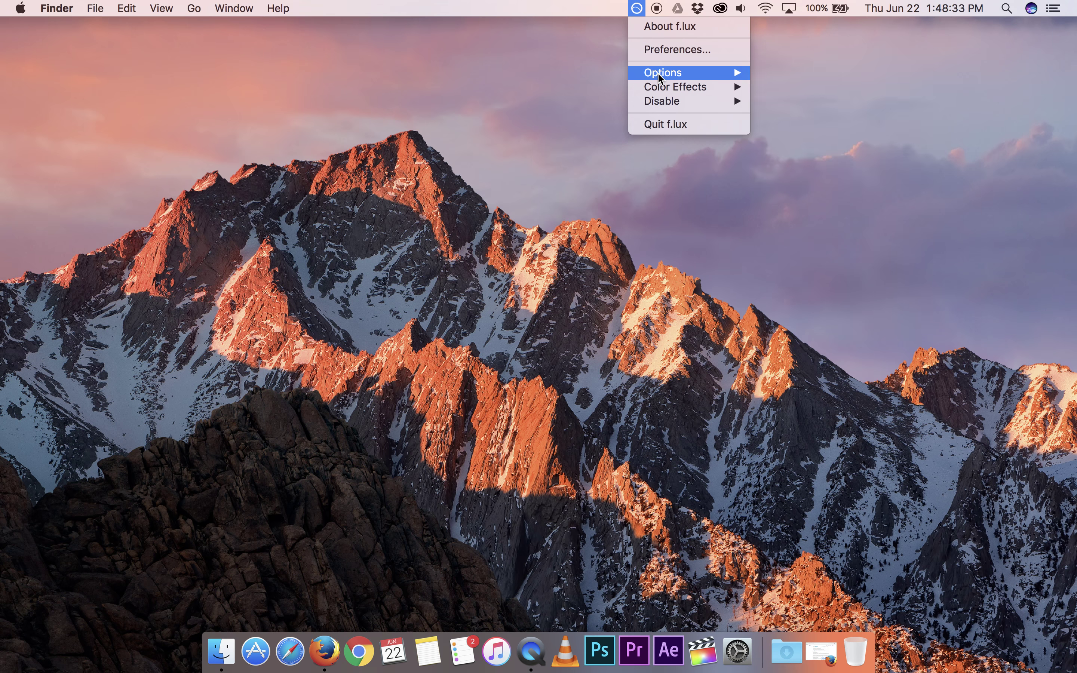
mouse_move(658, 74)
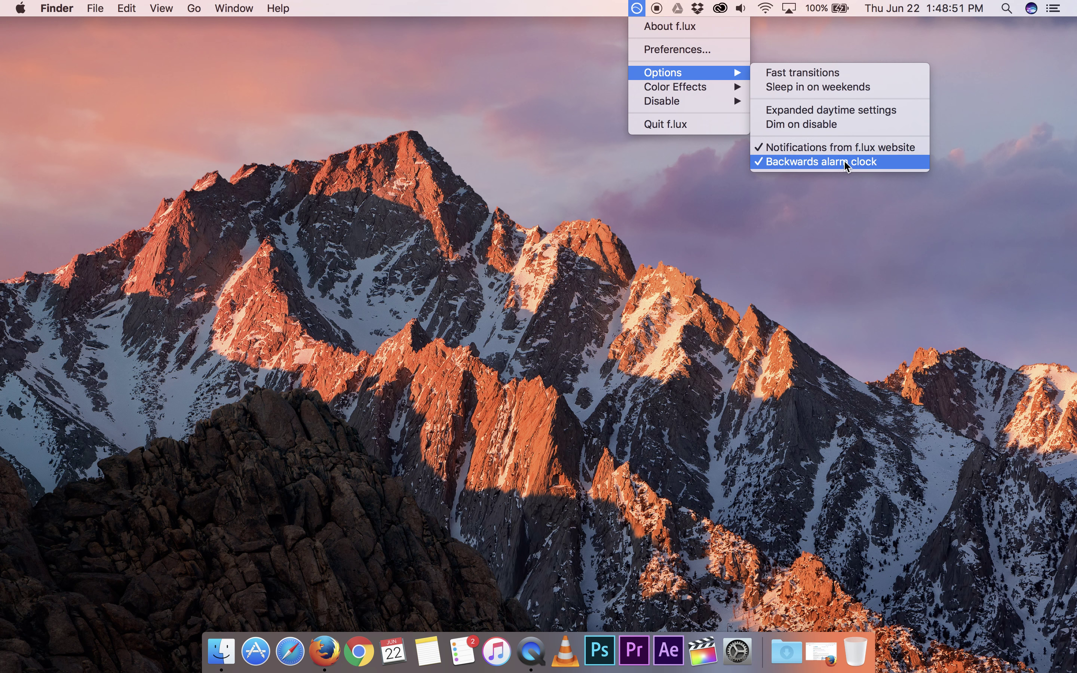
Step: Look over the Color Effects and Disable submenus, then dismiss the f.lux menu
mouse_move(722, 88)
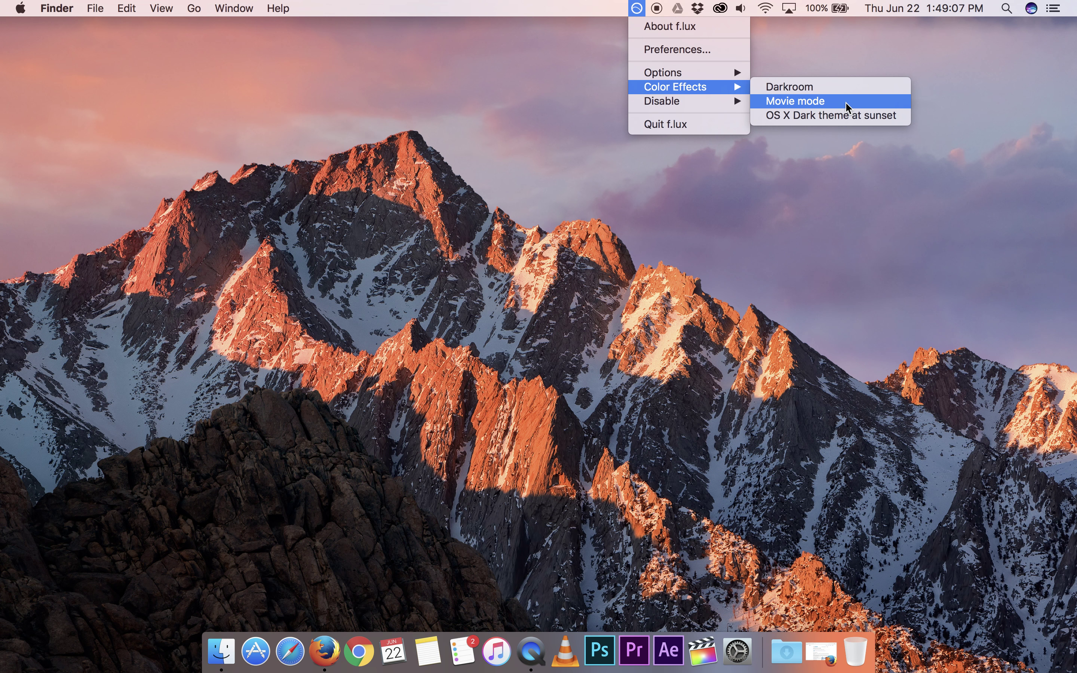
mouse_move(731, 101)
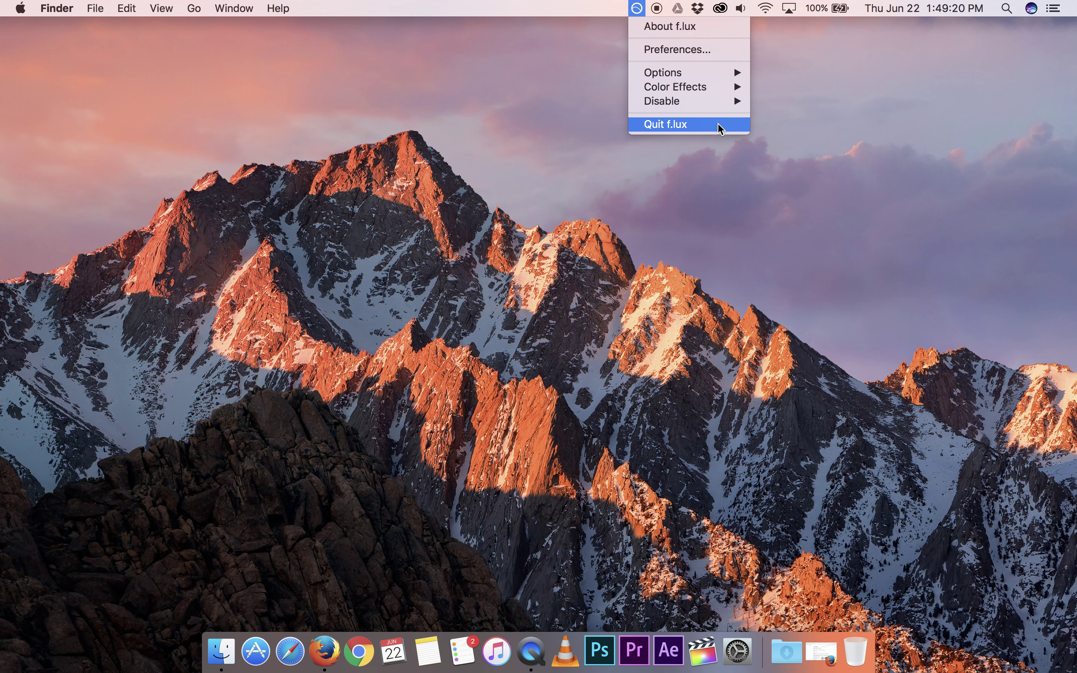
click(562, 145)
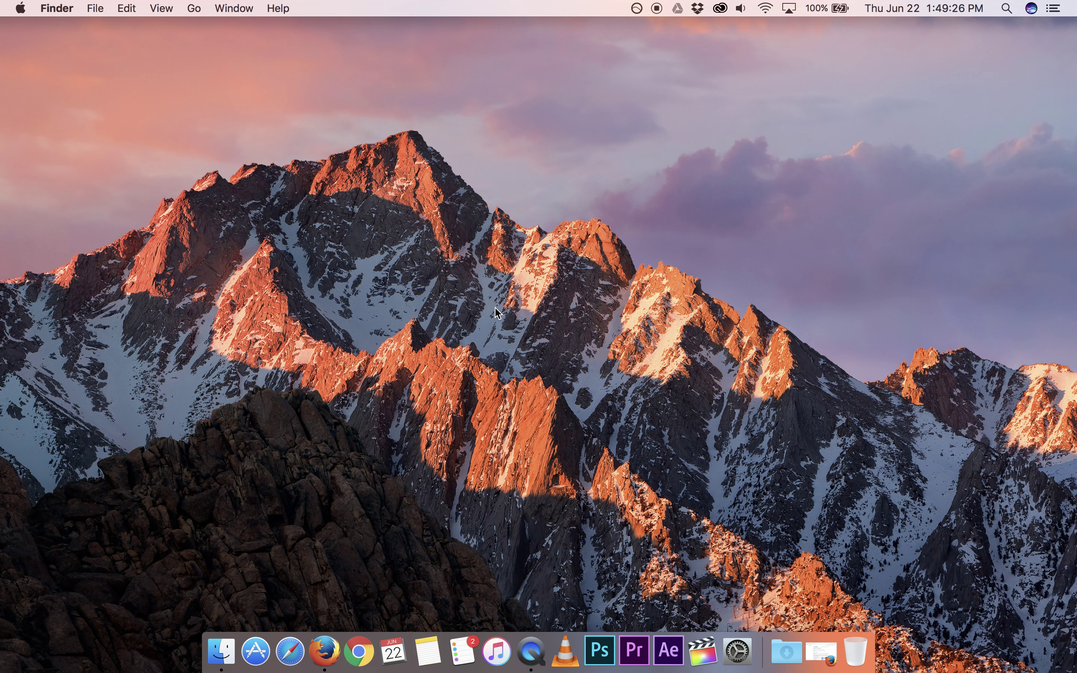
Step: Restore Firefox and close the Welcome to f.lux for macOS tab
click(326, 653)
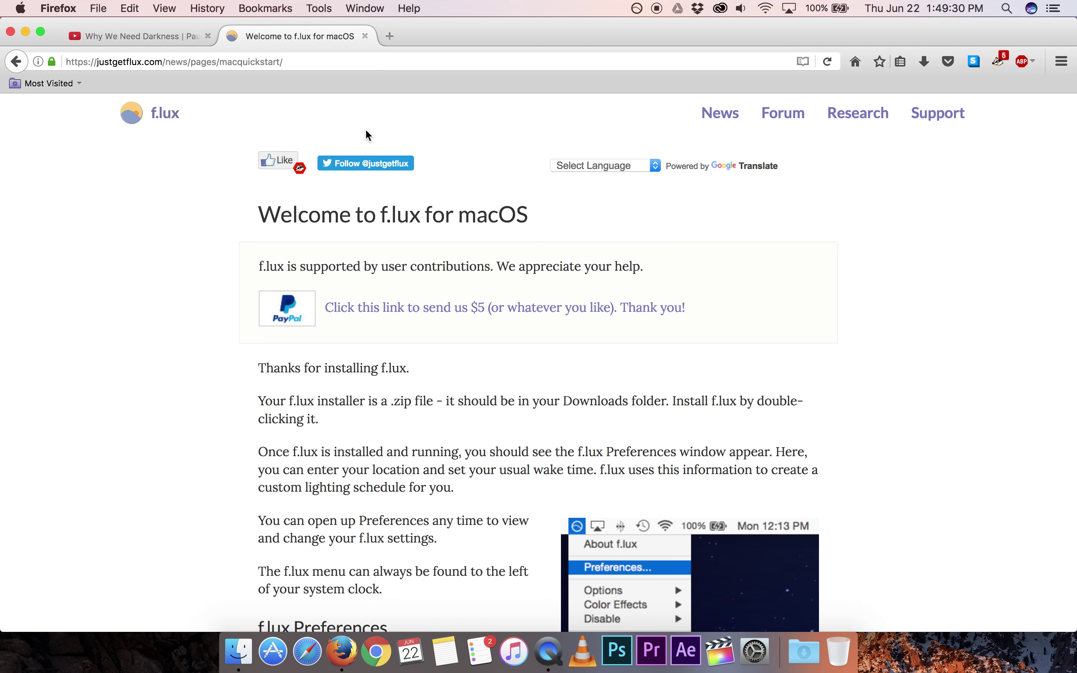
click(363, 36)
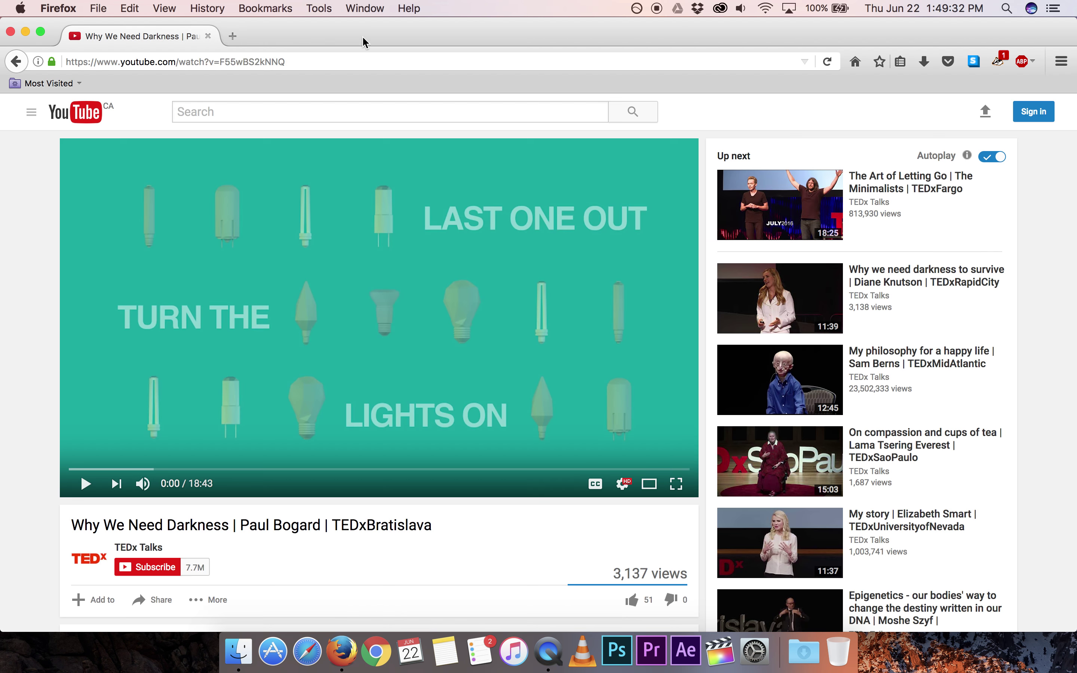